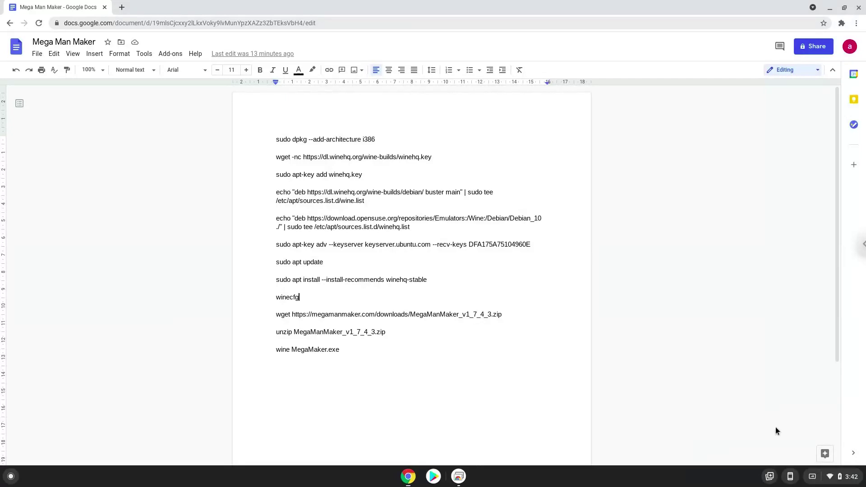
# Open ChromeOS Settings from quick settings and go to Advanced > Developers.
pyautogui.click(827, 479)
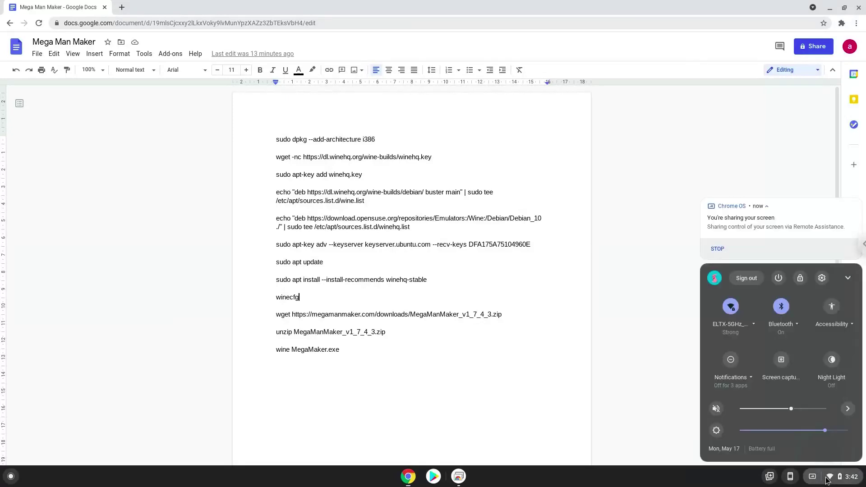
pyautogui.click(822, 277)
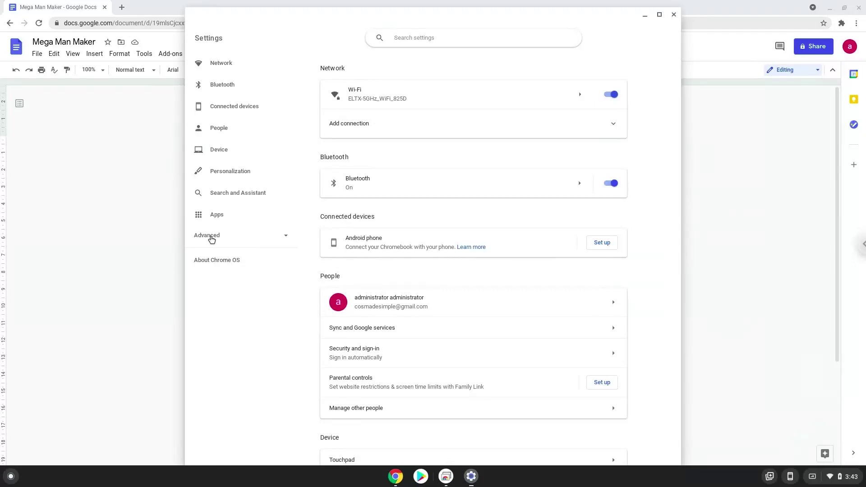
pyautogui.click(211, 239)
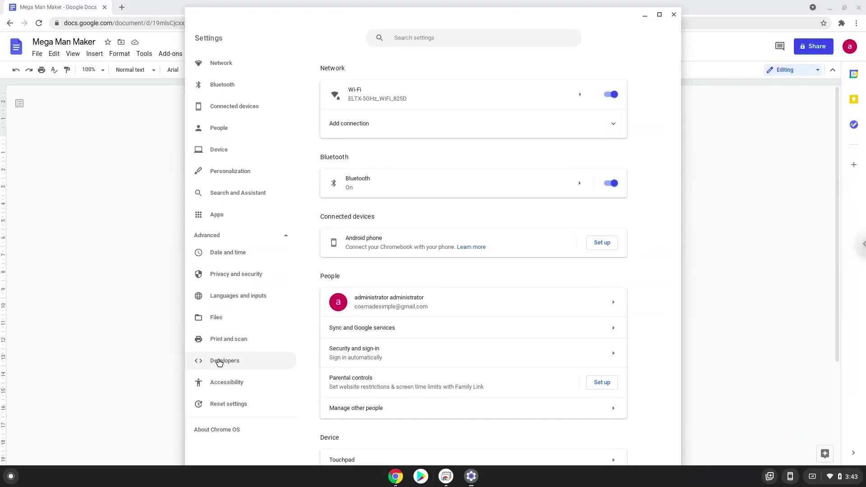
pyautogui.click(219, 362)
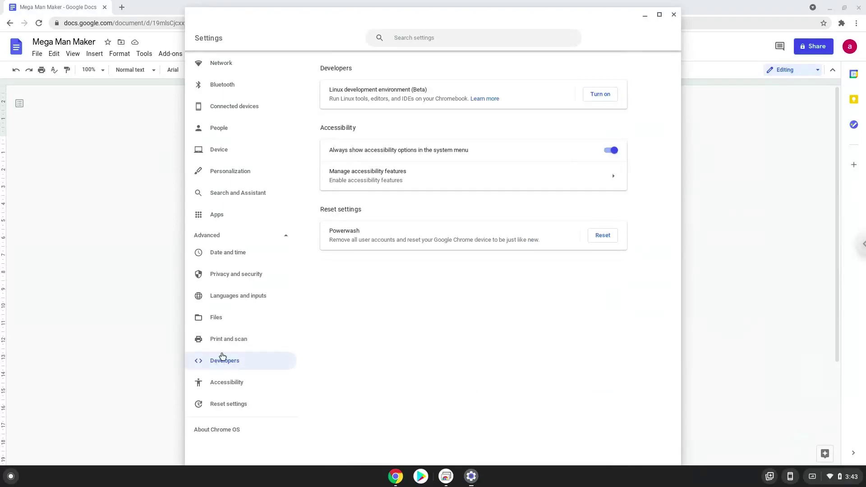
# Install Linux (Beta) with the recommended 7.5 GB disk, then close the new terminal and Settings.
pyautogui.click(601, 94)
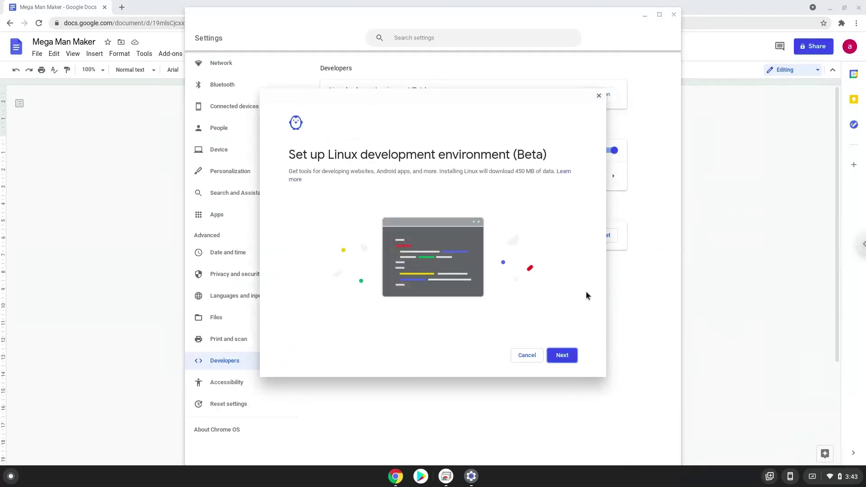
pyautogui.click(575, 354)
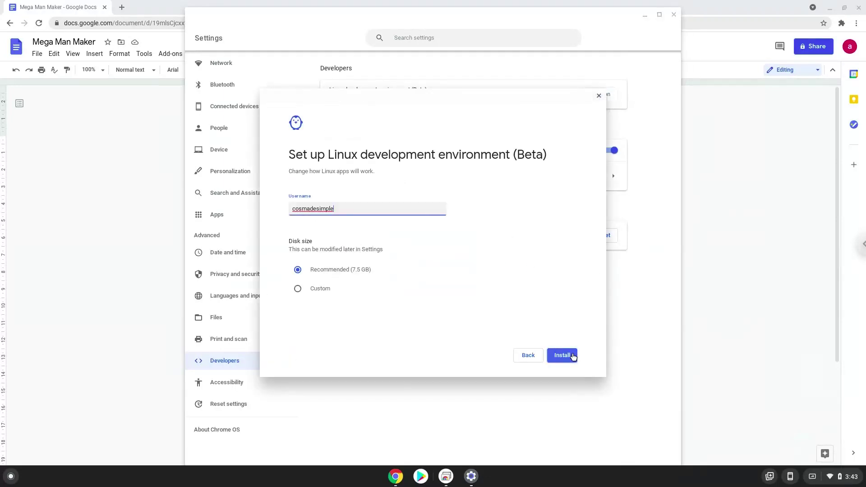
pyautogui.click(574, 355)
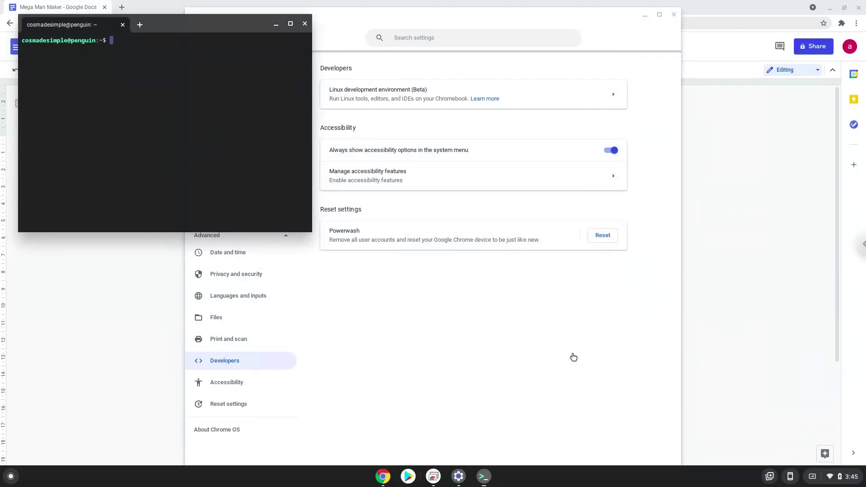
pyautogui.click(305, 23)
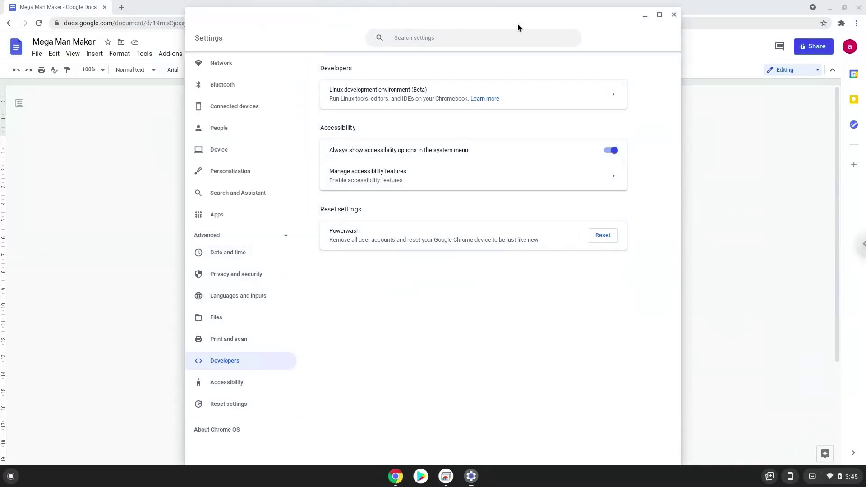
pyautogui.click(674, 16)
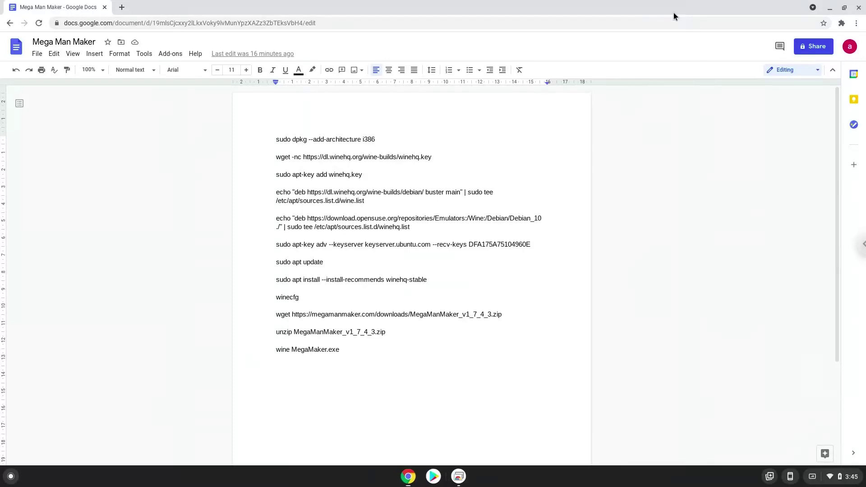
# Copy the 'sudo dpkg --add-architecture i386' line from the document.
pyautogui.tripleClick(348, 139)
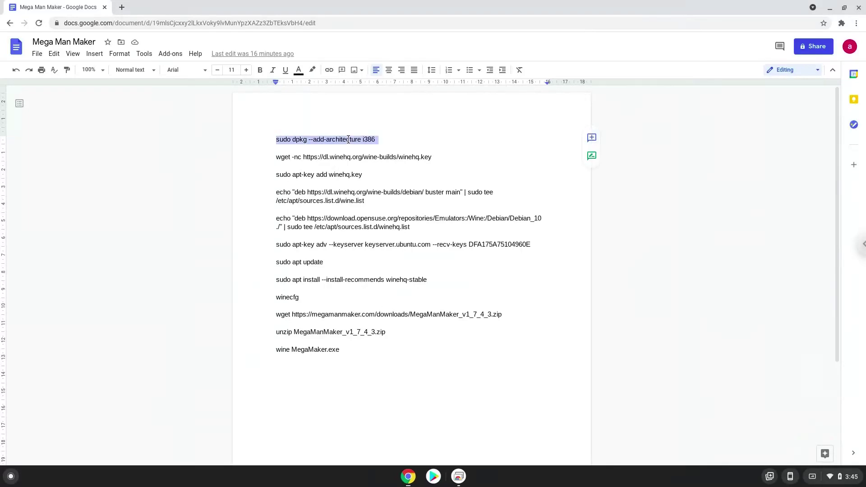
pyautogui.rightClick(348, 140)
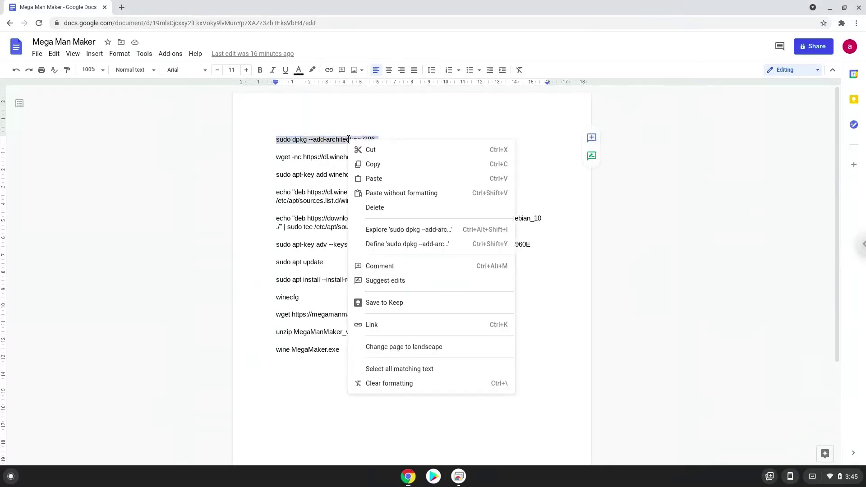
pyautogui.click(376, 166)
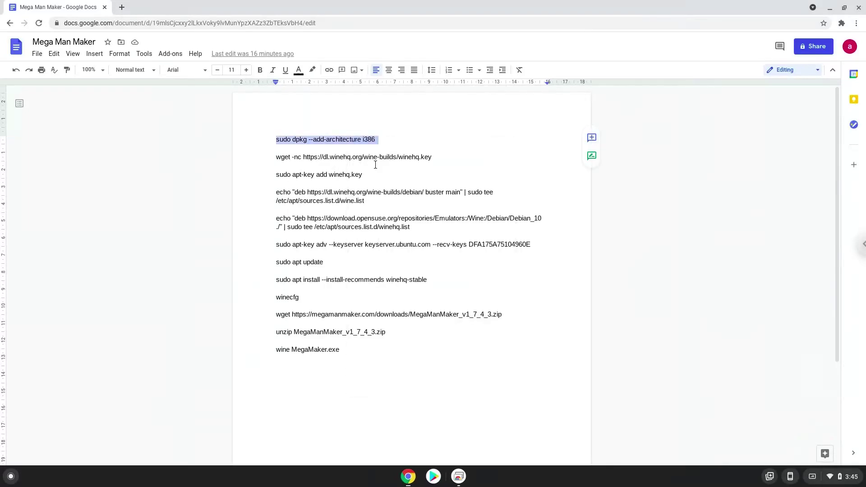
# Launch the Linux Terminal app through a Launcher search for 'ter'.
pyautogui.click(11, 476)
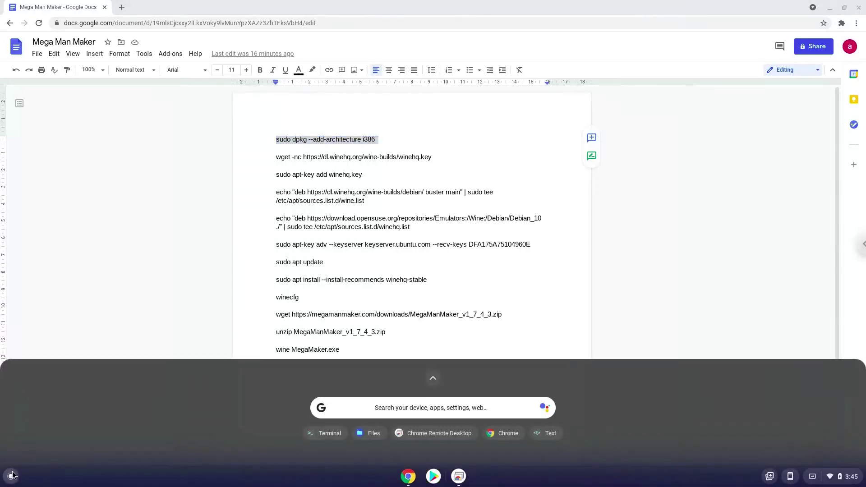
pyautogui.write('ter')
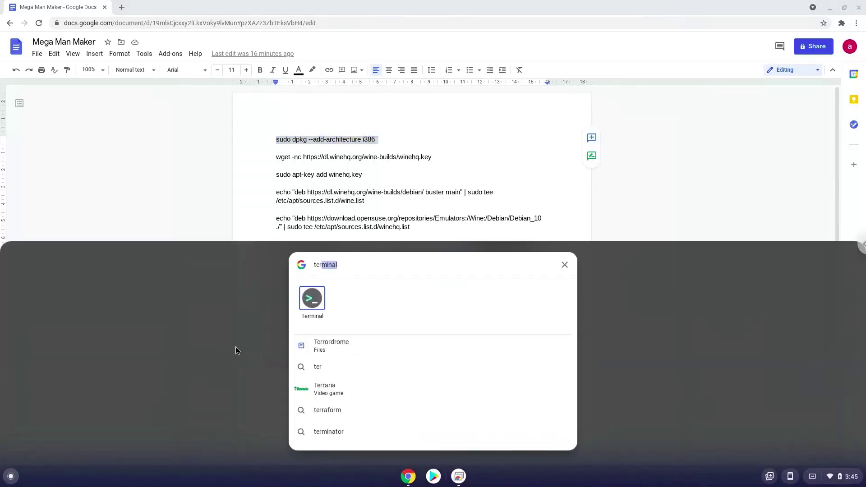
pyautogui.click(318, 299)
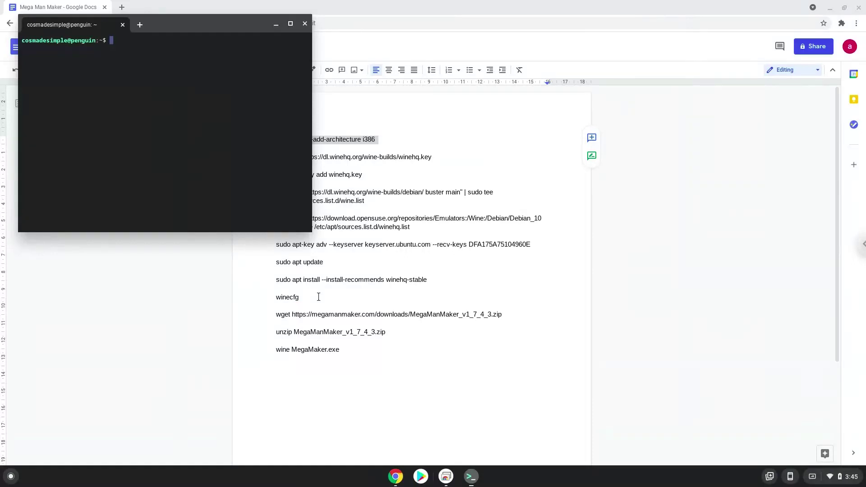
# Maximize the terminal and run the pasted i386 architecture command.
pyautogui.doubleClick(204, 25)
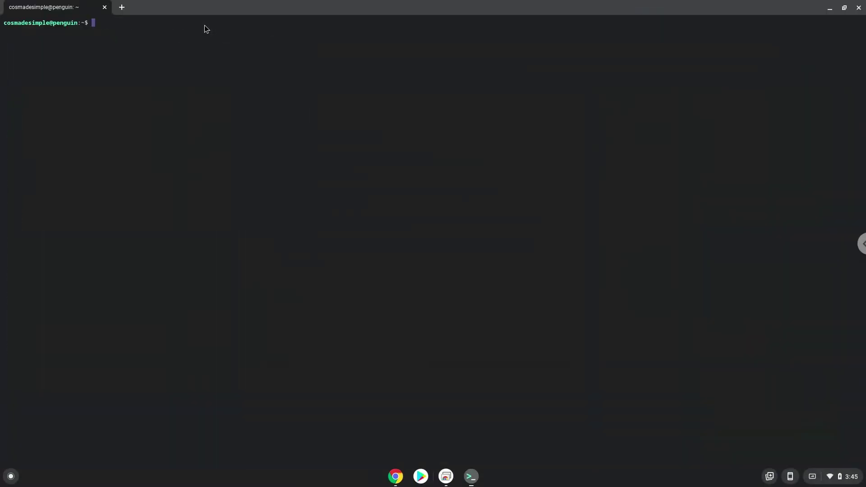
pyautogui.hotkey('ctrl', 'shift', 'v')
pyautogui.press('Return')
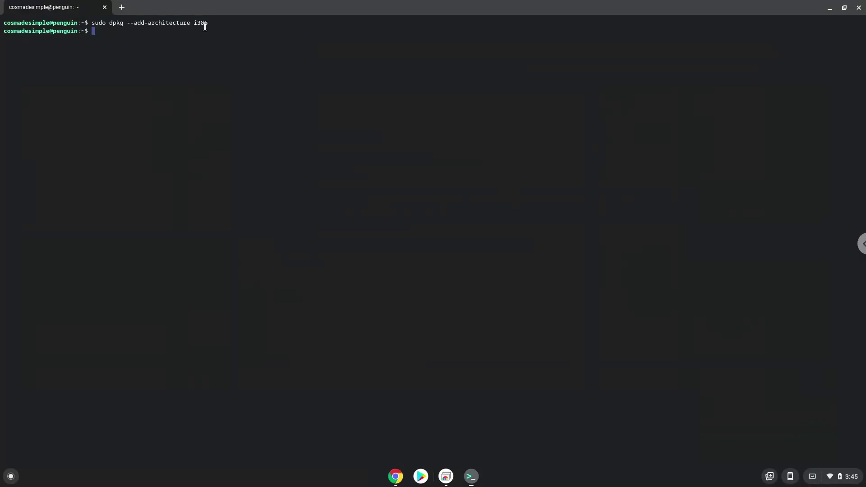
# Copy the wget winehq.key line from the document and run it in the terminal.
pyautogui.click(394, 475)
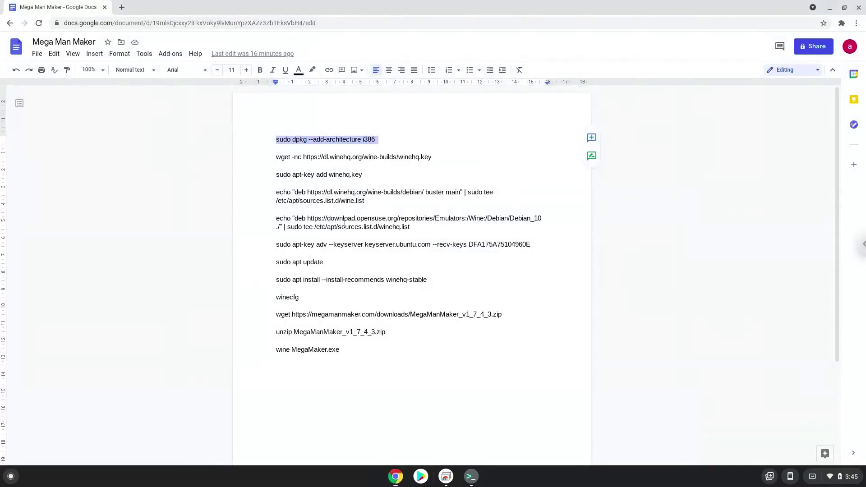
pyautogui.tripleClick(318, 157)
pyautogui.rightClick(317, 157)
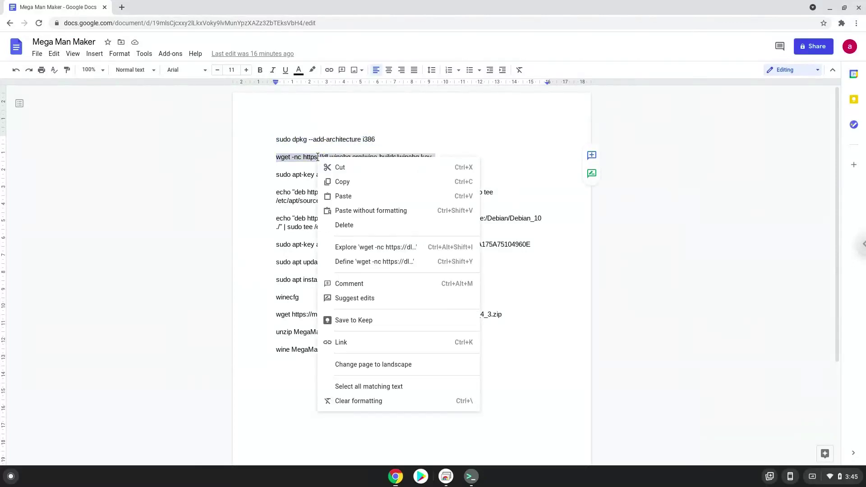
pyautogui.click(342, 180)
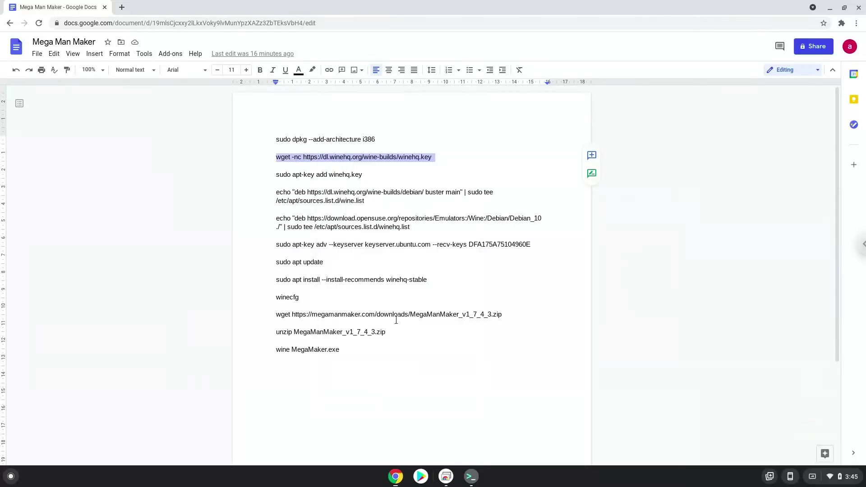
pyautogui.click(471, 477)
pyautogui.hotkey('ctrl', 'shift', 'v')
pyautogui.press('Return')
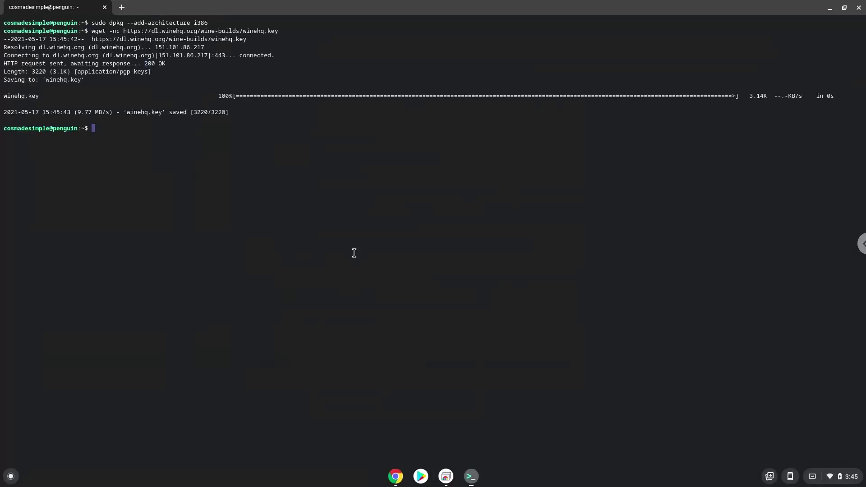
# Copy 'sudo apt-key add winehq.key' from the document and run it in the terminal.
pyautogui.click(393, 479)
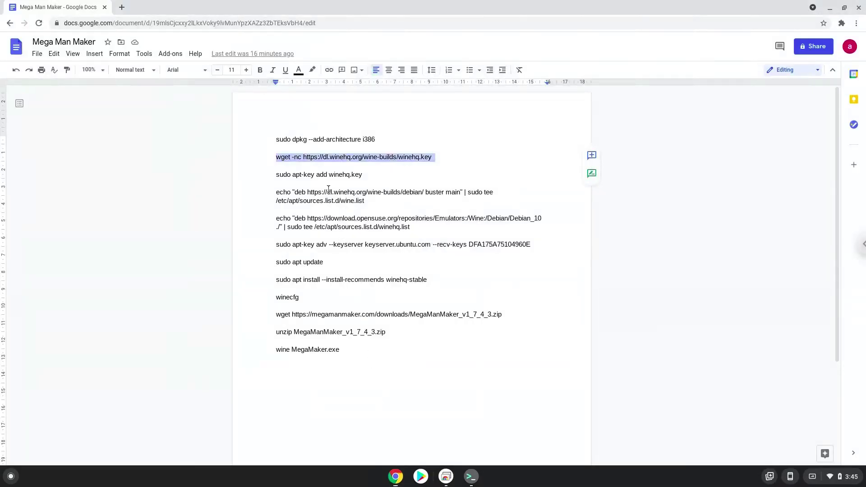
pyautogui.tripleClick(321, 174)
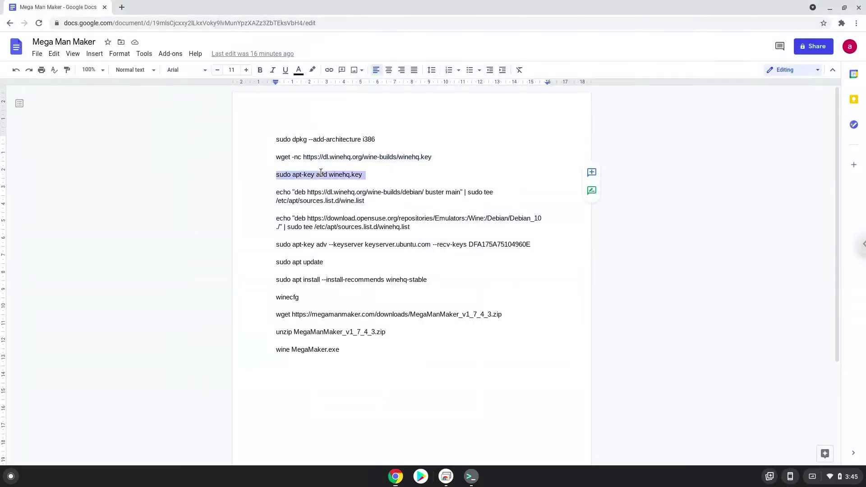
pyautogui.rightClick(320, 173)
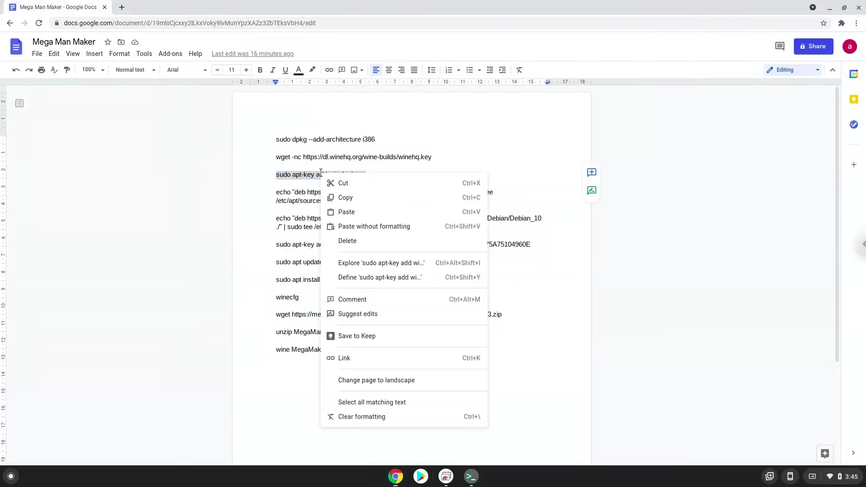
pyautogui.click(344, 198)
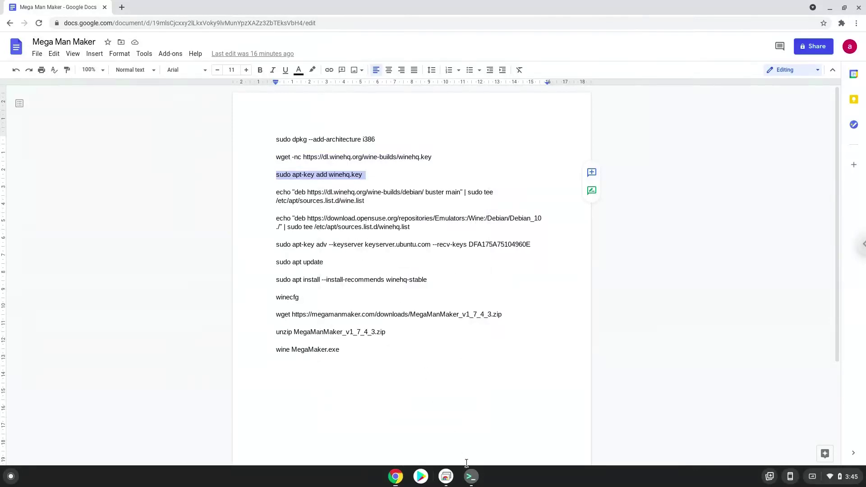
pyautogui.click(471, 480)
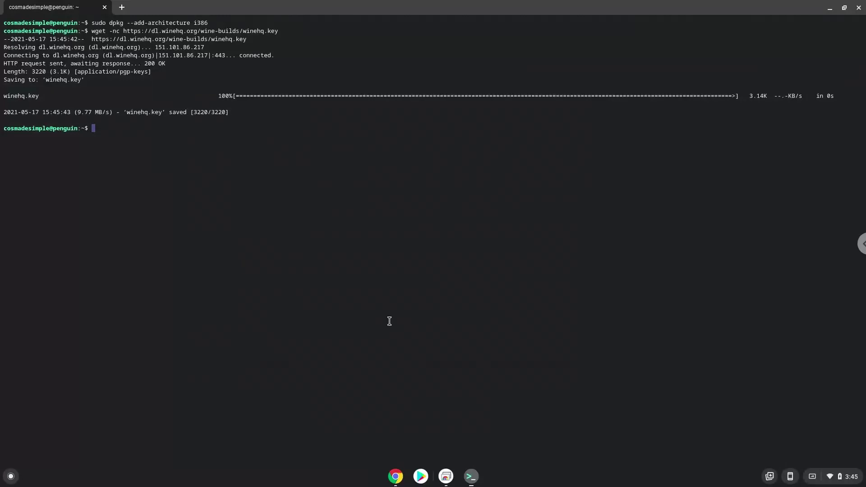
pyautogui.hotkey('ctrl', 'shift', 'v')
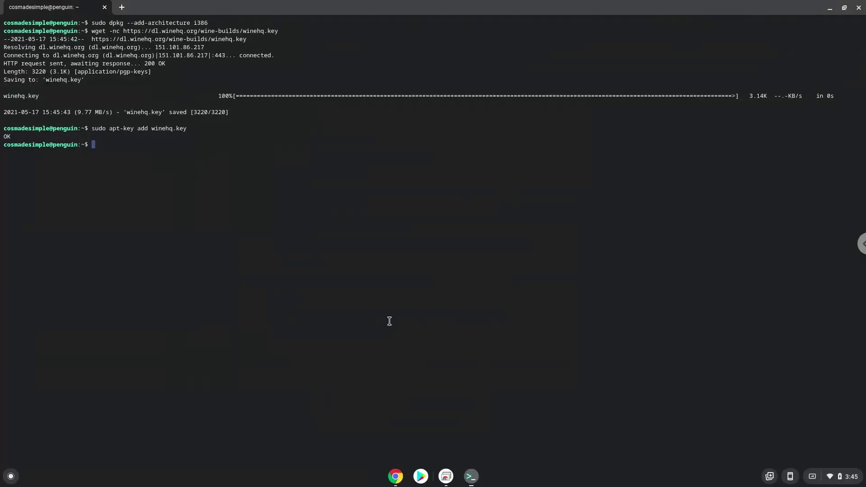
# Copy the WineHQ echo deb command and run it in the terminal to write wine.list.
pyautogui.click(396, 477)
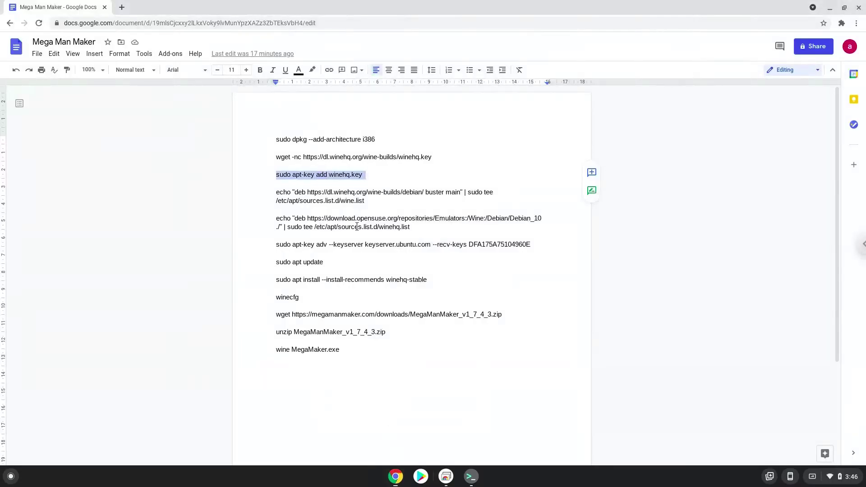
pyautogui.tripleClick(348, 191)
pyautogui.rightClick(347, 191)
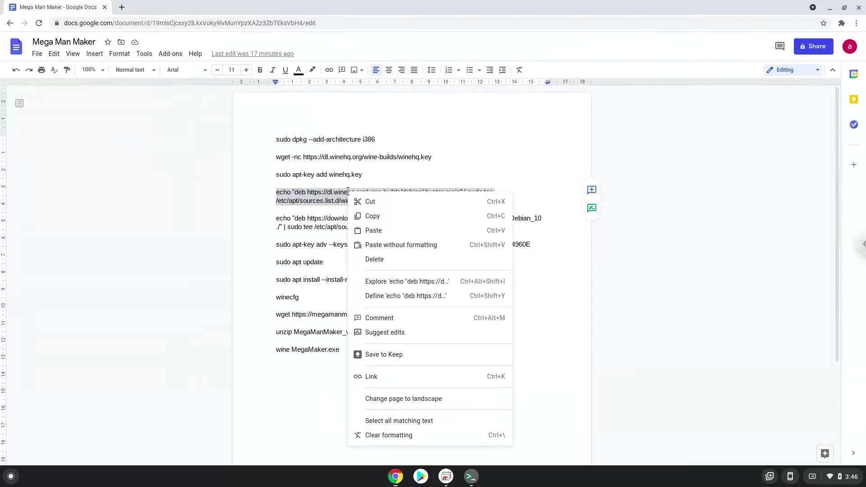
pyautogui.click(369, 218)
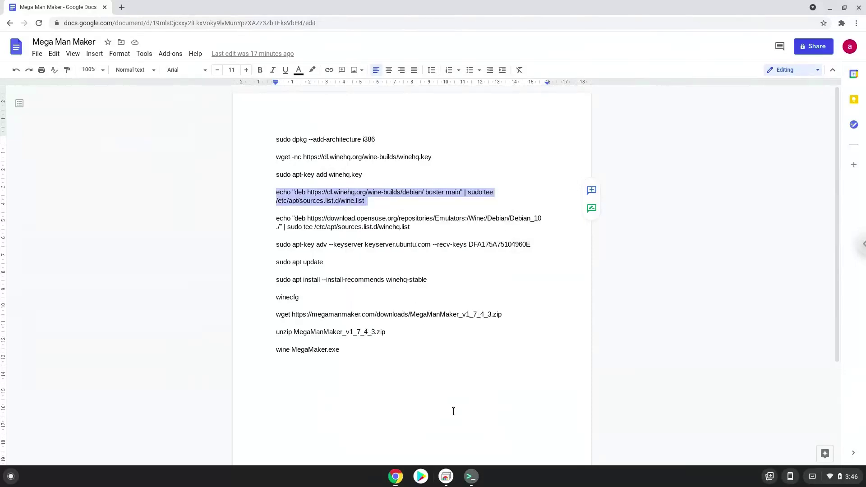
pyautogui.click(471, 476)
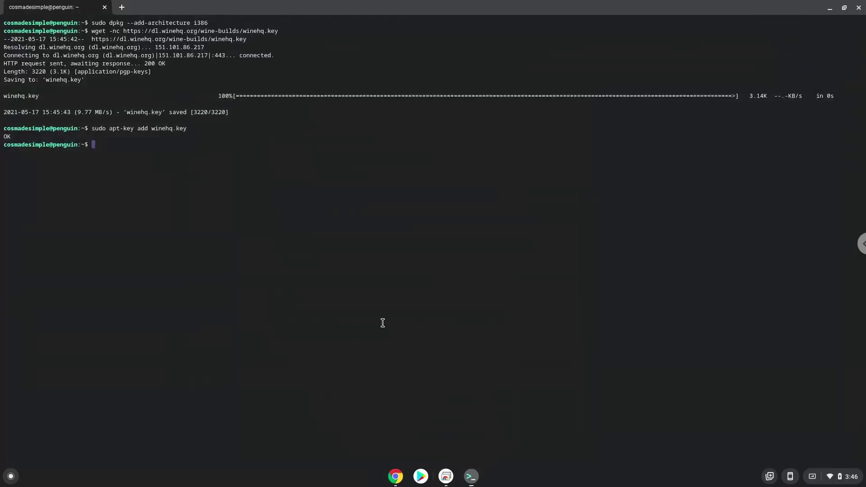
pyautogui.hotkey('ctrl', 'shift', 'v')
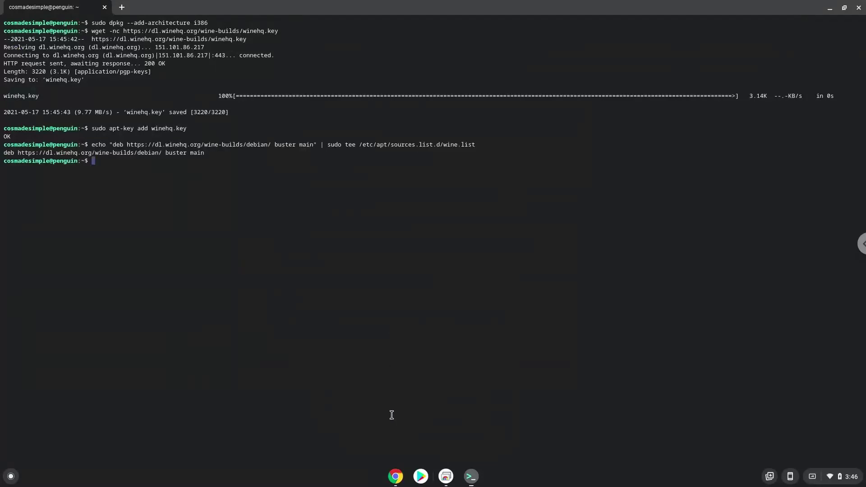
# Copy the openSUSE echo deb command and run it to write winehq.list.
pyautogui.click(395, 477)
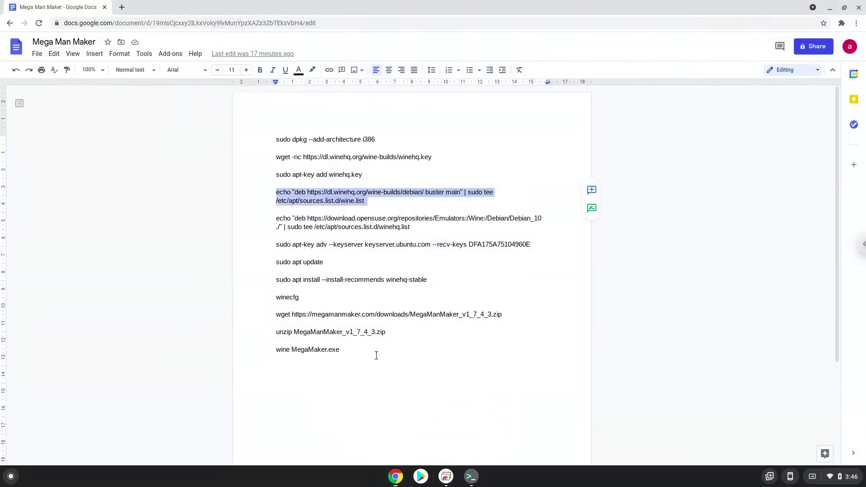
pyautogui.tripleClick(349, 218)
pyautogui.rightClick(348, 218)
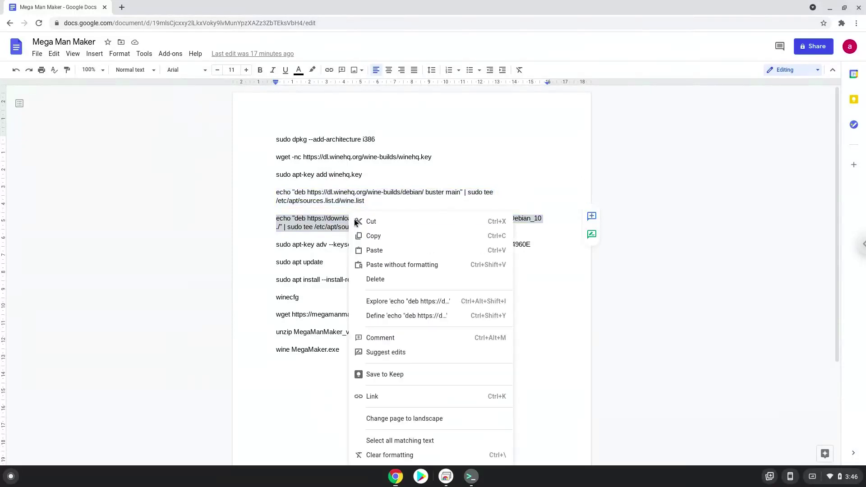
pyautogui.click(373, 236)
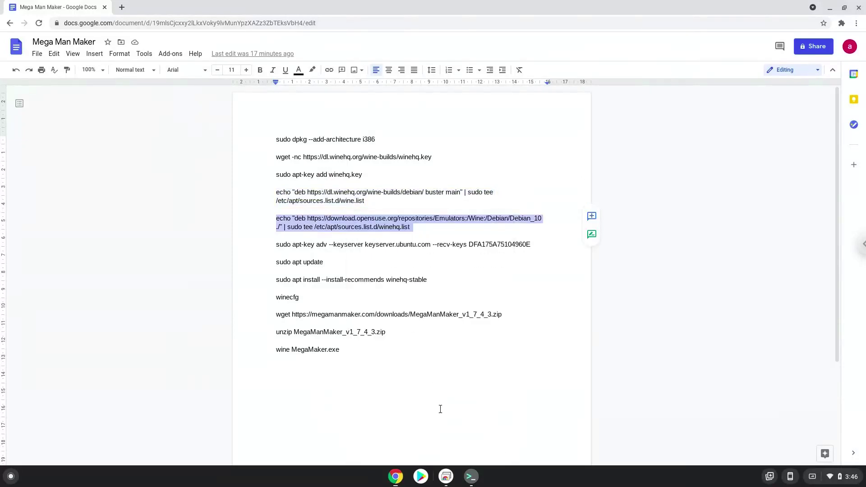
pyautogui.click(470, 477)
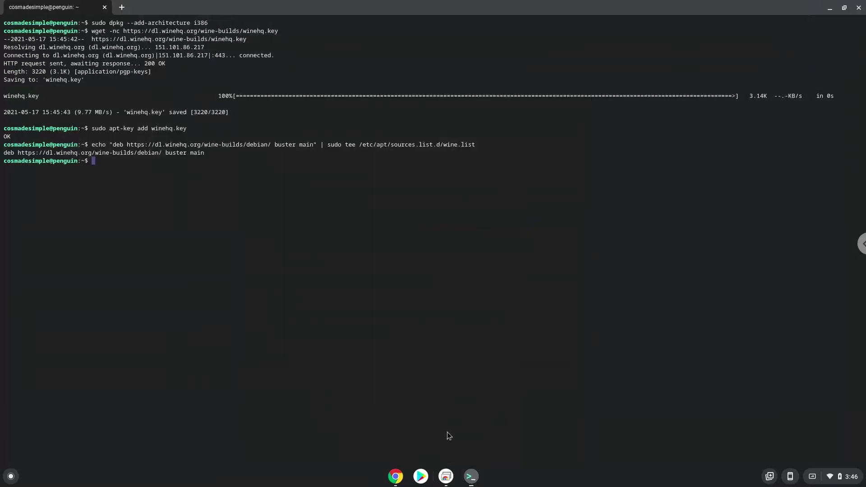
pyautogui.hotkey('ctrl', 'shift', 'v')
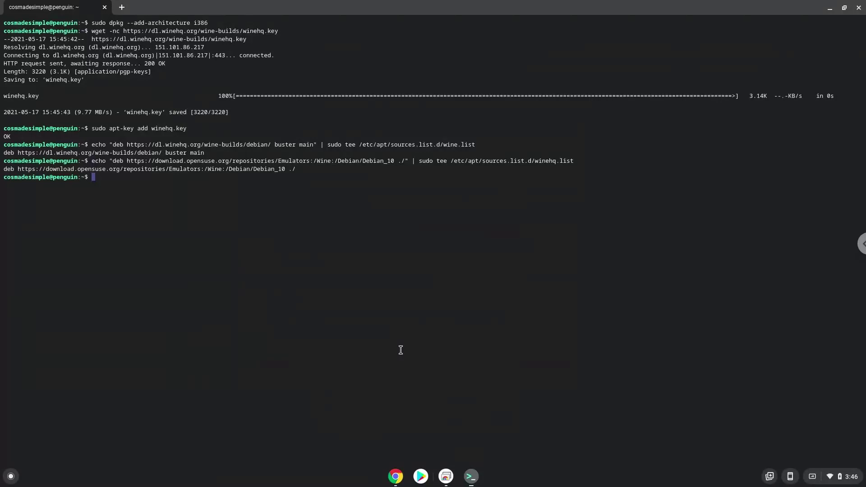
# Copy and run the apt-key adv keyserver command importing key DFA175A75104960E.
pyautogui.click(395, 477)
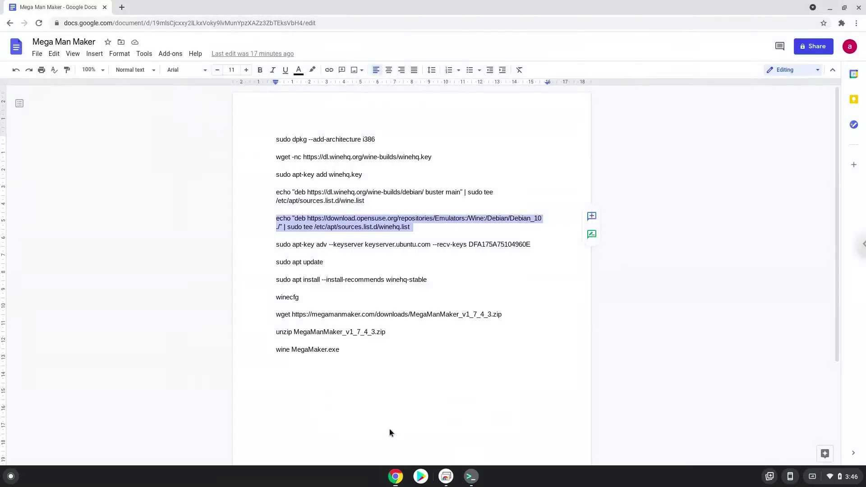
pyautogui.tripleClick(346, 244)
pyautogui.rightClick(346, 244)
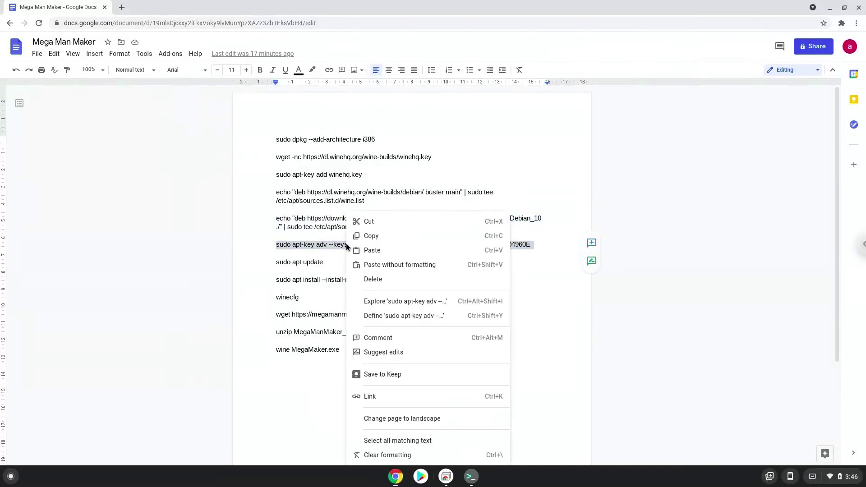
pyautogui.click(372, 236)
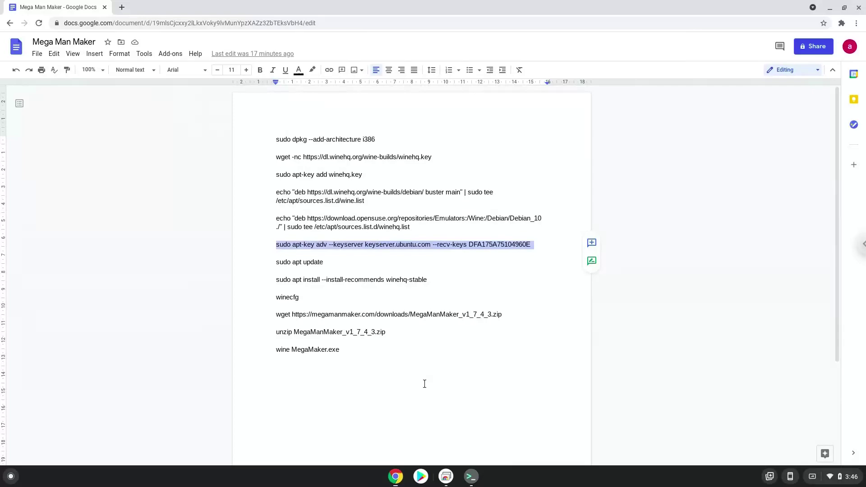
pyautogui.click(472, 478)
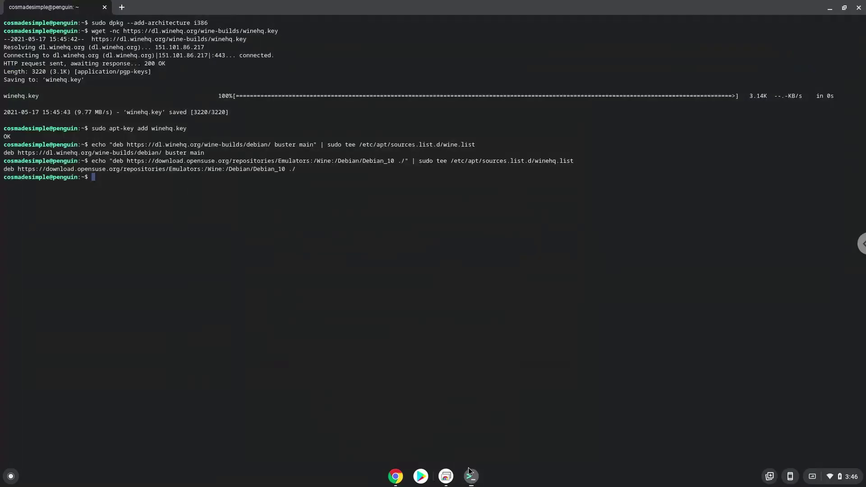
pyautogui.hotkey('ctrl', 'shift', 'v')
pyautogui.press('Return')
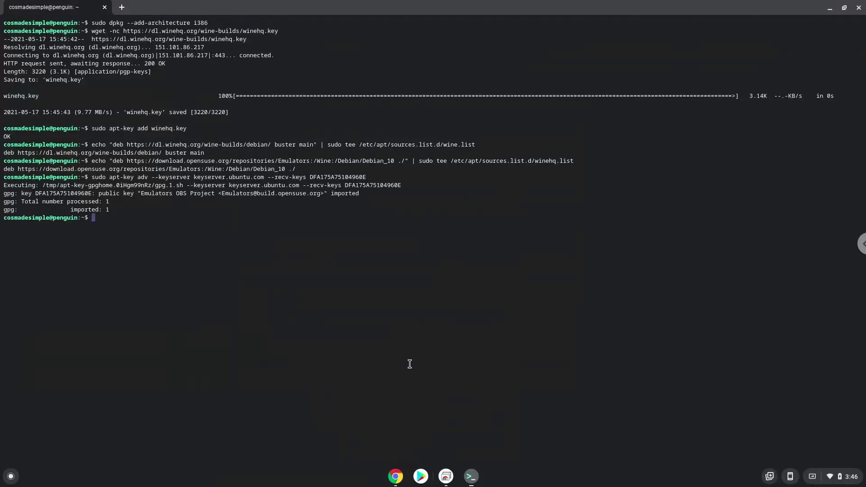
pyautogui.click(395, 476)
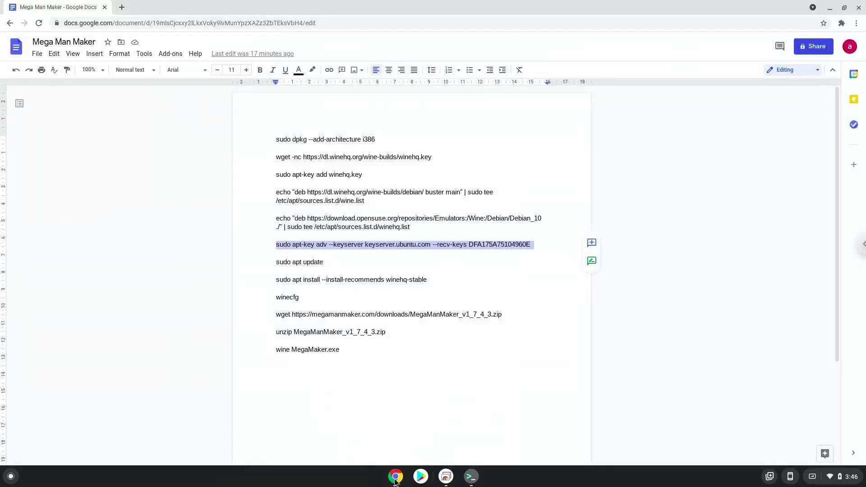
# Copy 'sudo apt update' from the document and run it in the terminal.
pyautogui.doubleClick(314, 262)
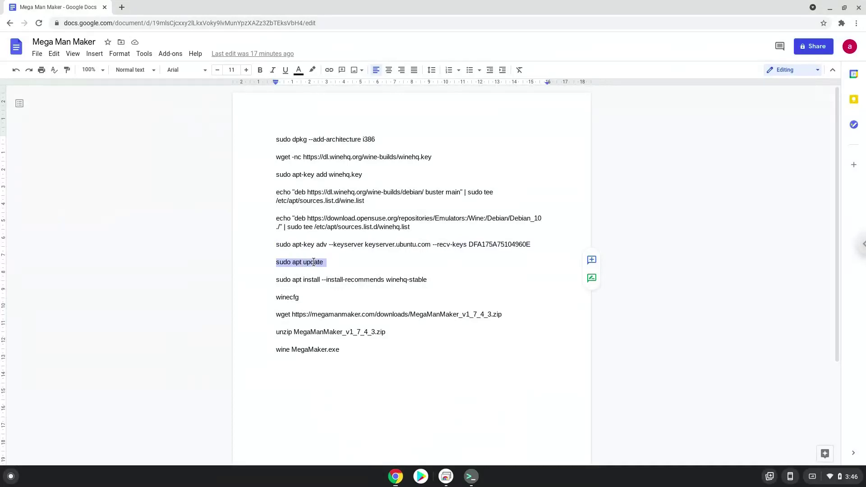
pyautogui.rightClick(314, 262)
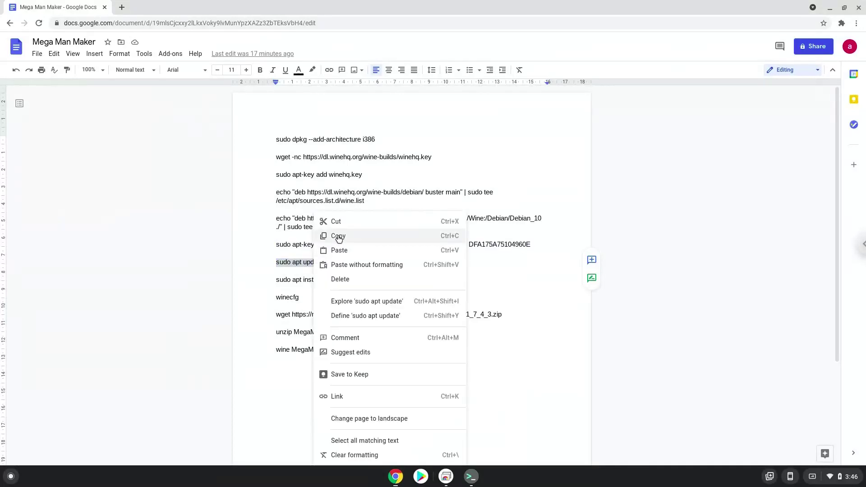
pyautogui.click(338, 236)
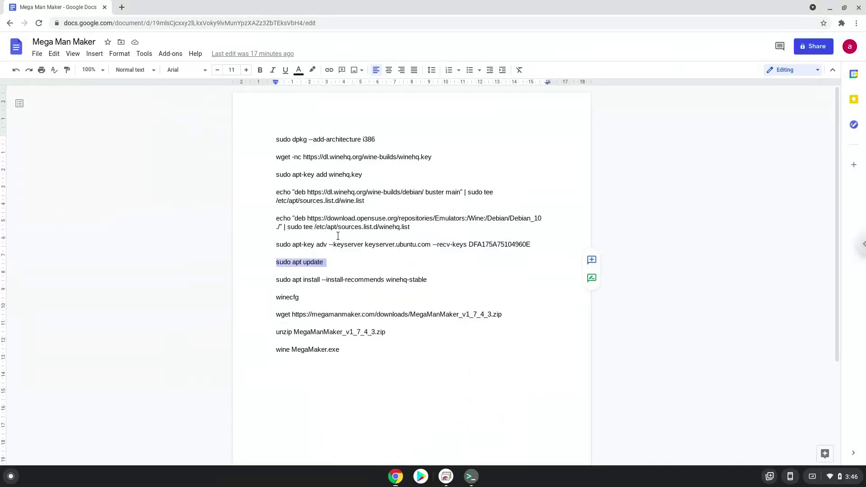
pyautogui.click(470, 476)
pyautogui.hotkey('ctrl', 'shift', 'v')
pyautogui.press('Return')
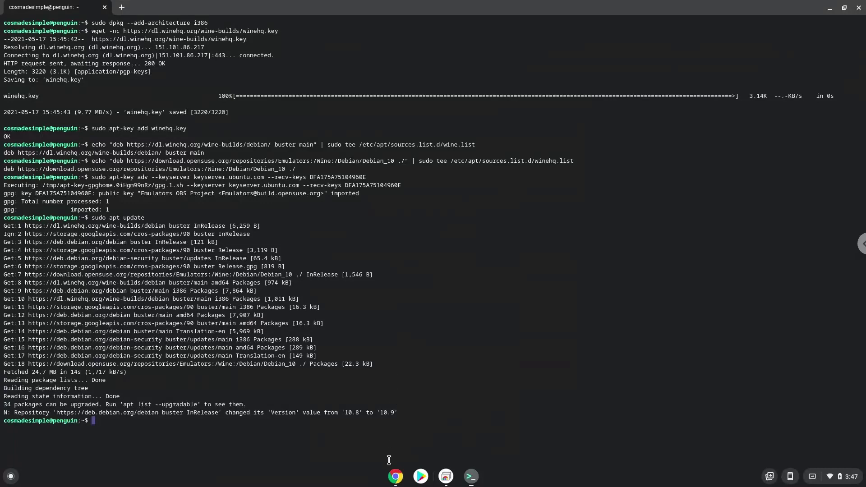
# Run 'sudo apt install --install-recommends winehq-stable' and confirm the additional packages.
pyautogui.click(390, 479)
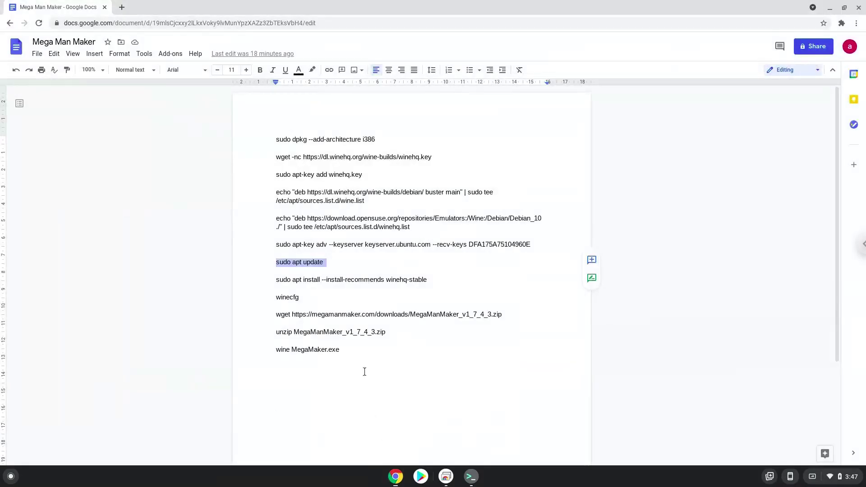
pyautogui.tripleClick(334, 279)
pyautogui.rightClick(334, 279)
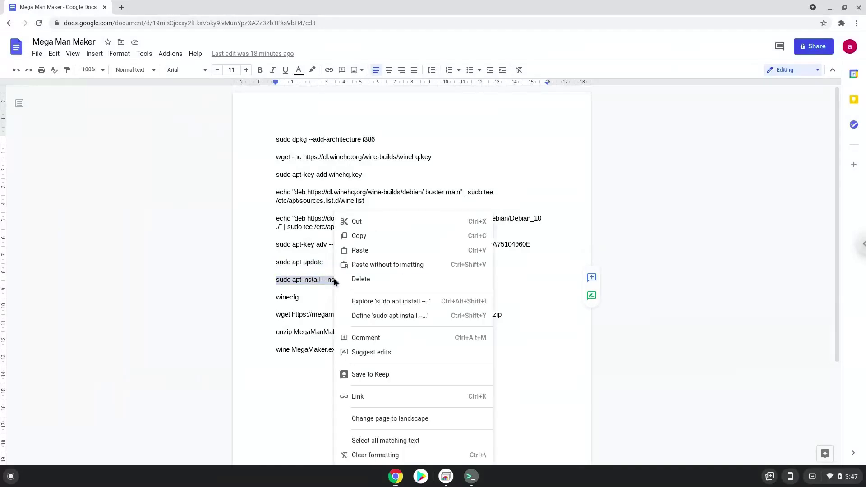
pyautogui.click(360, 236)
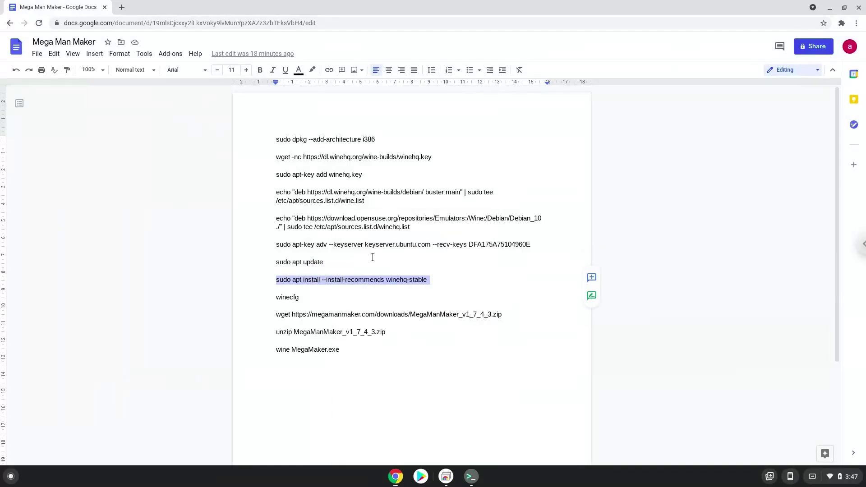
pyautogui.click(471, 477)
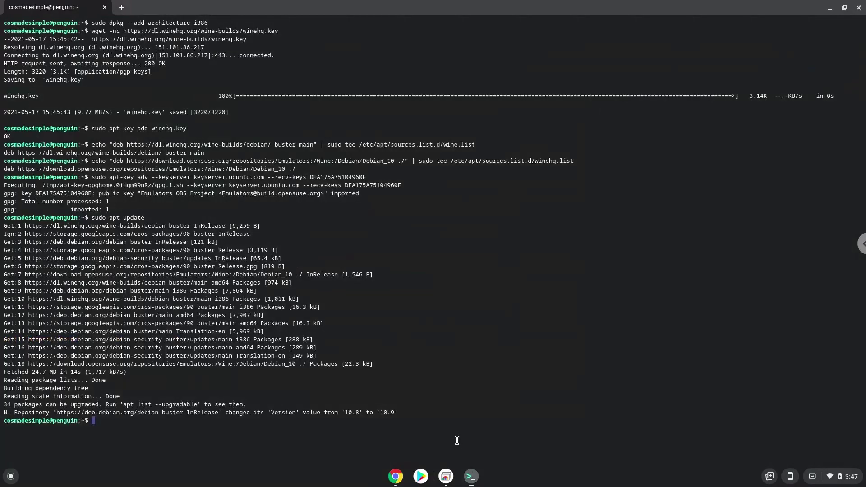
pyautogui.hotkey('ctrl', 'shift', 'v')
pyautogui.press('Return')
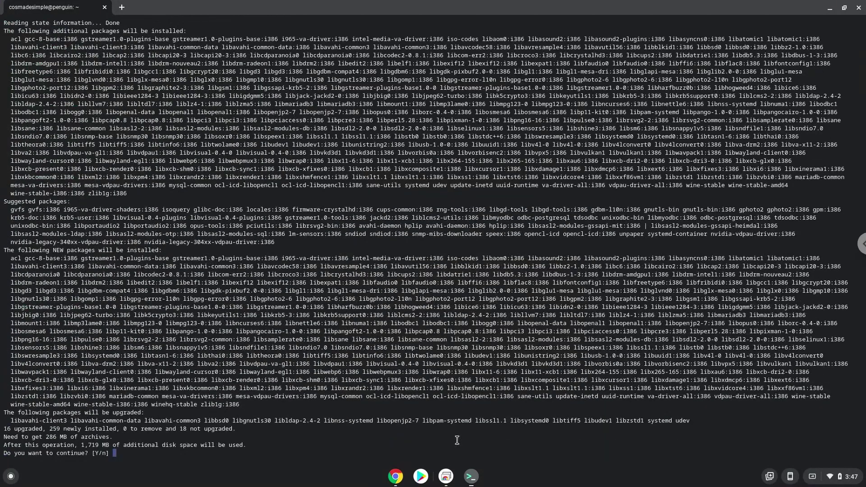
pyautogui.press('Return')
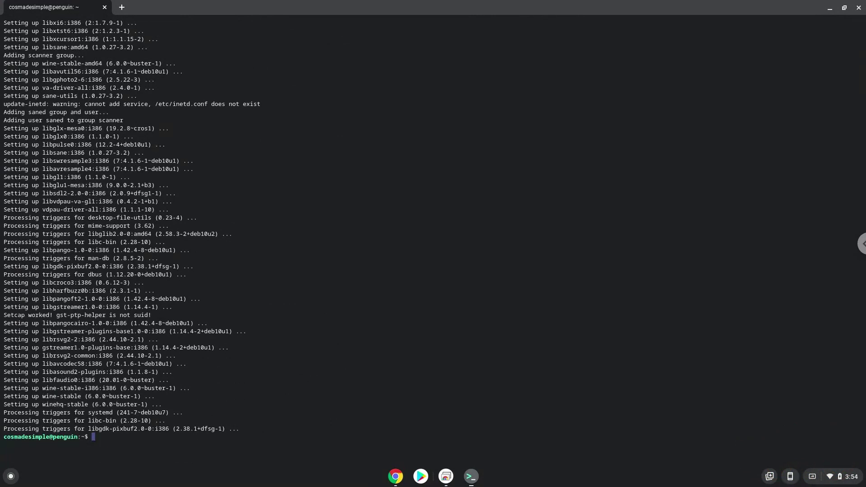
# Copy 'winecfg' from the document and run it in the terminal.
pyautogui.click(395, 477)
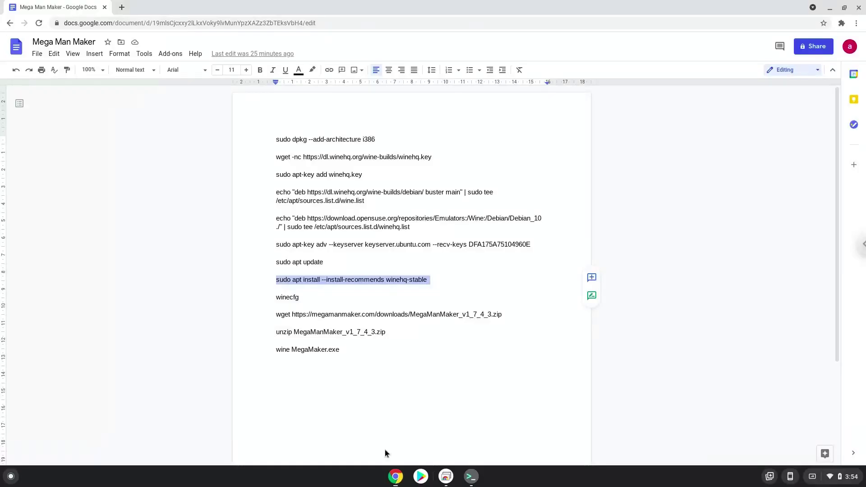
pyautogui.tripleClick(279, 299)
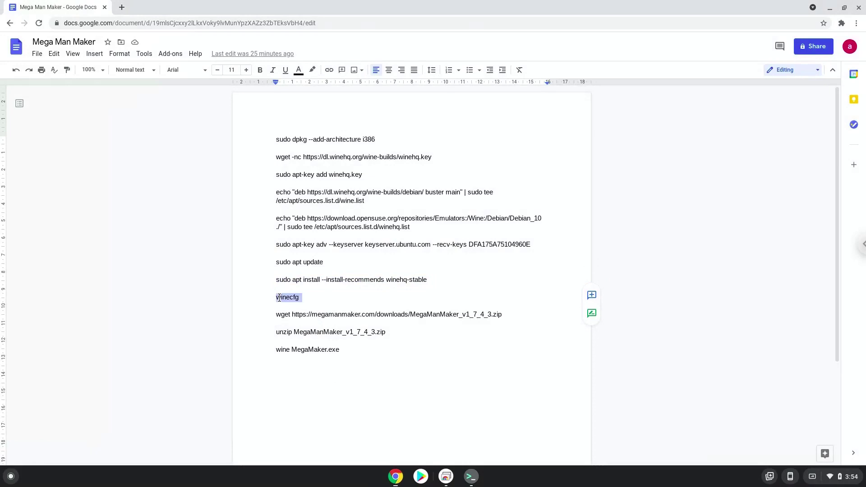
pyautogui.rightClick(279, 298)
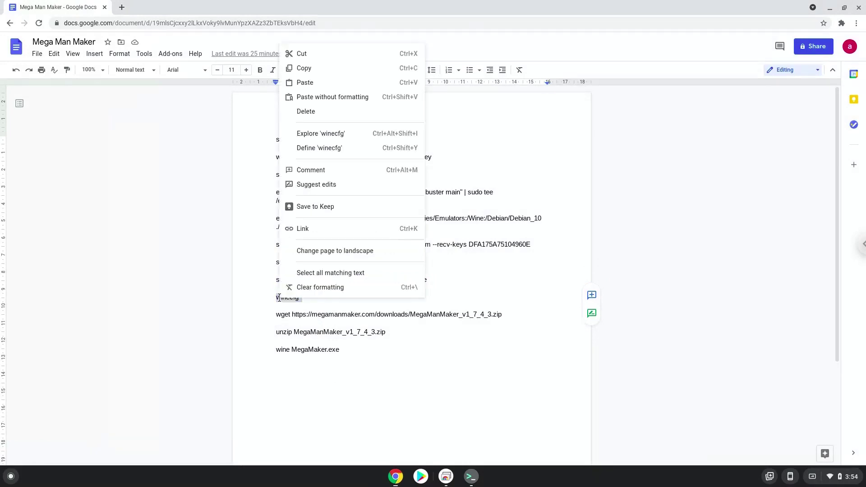
pyautogui.click(331, 73)
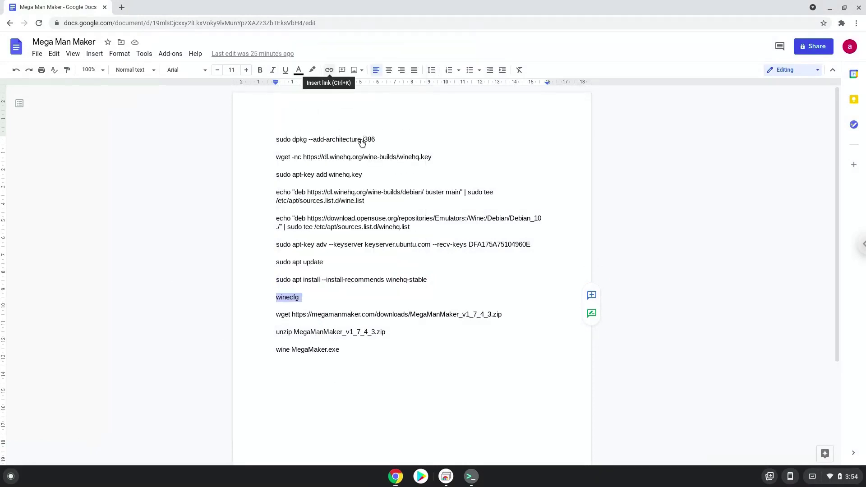
pyautogui.click(472, 476)
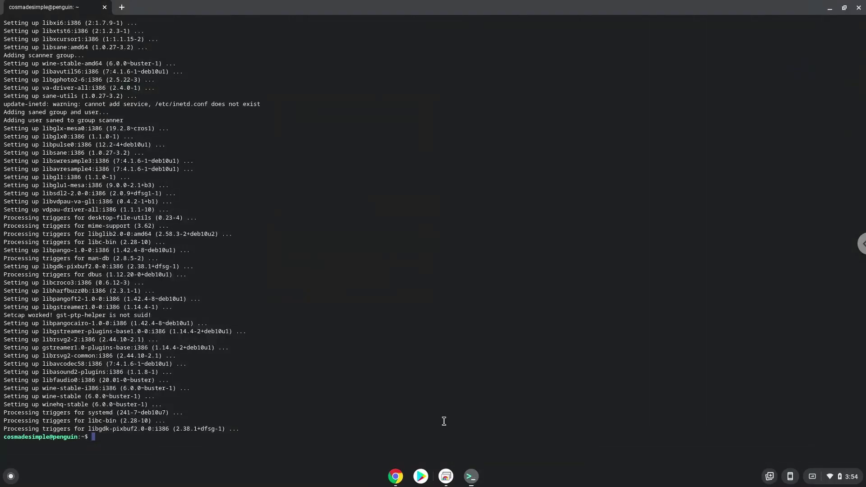
pyautogui.hotkey('ctrl', 'shift', 'v')
pyautogui.press('Return')
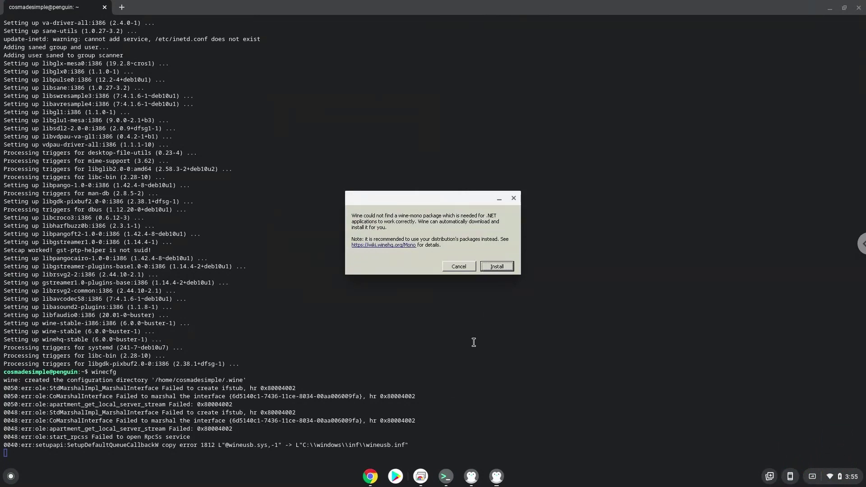
# Accept the wine-mono and both Gecko installs, then close the Wine configuration window.
pyautogui.click(491, 267)
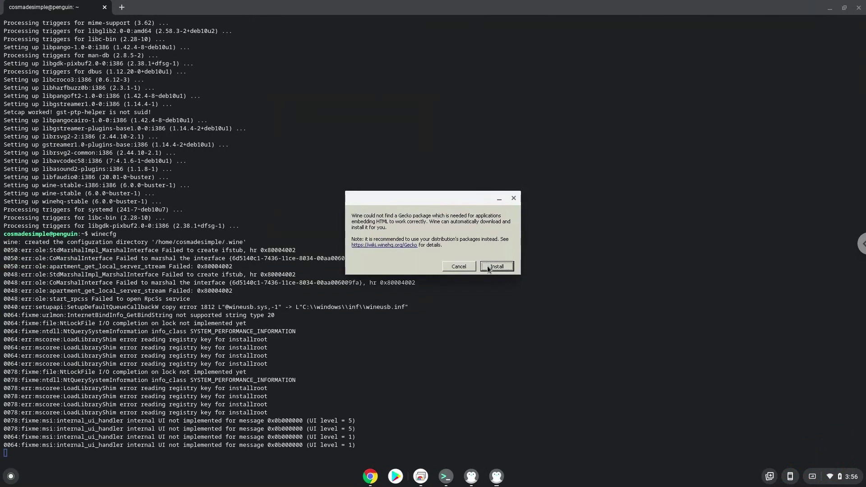
pyautogui.click(487, 267)
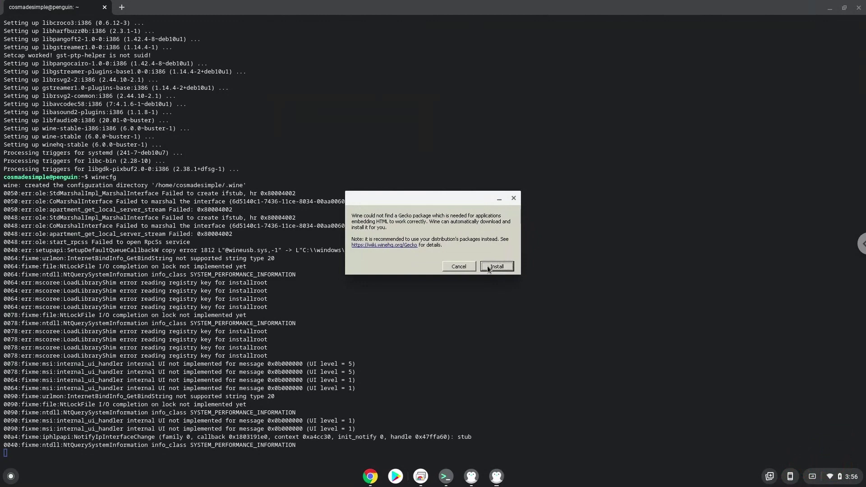
pyautogui.click(496, 267)
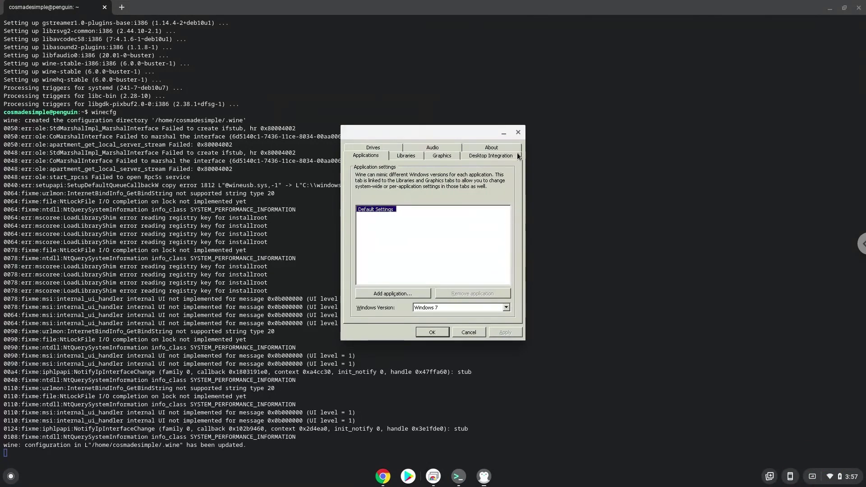
pyautogui.click(519, 133)
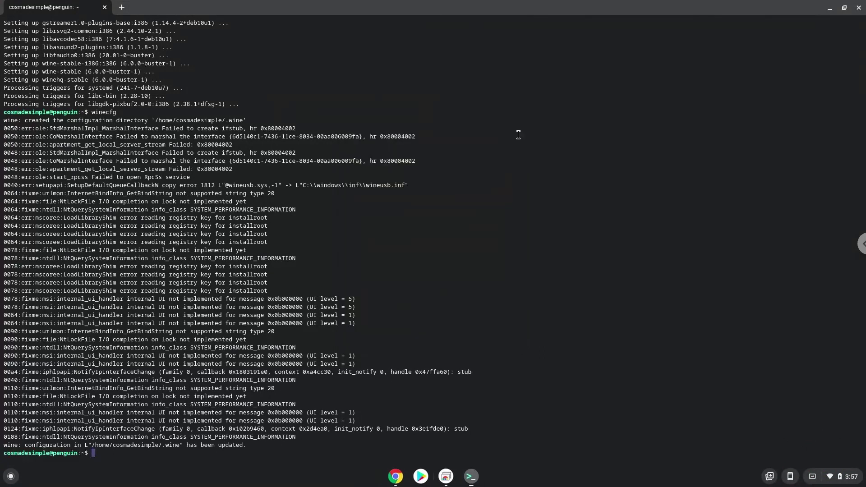
# Copy the wget line for MegaManMaker_v1_7_4_3.zip from the document and run it in the terminal.
pyautogui.click(400, 475)
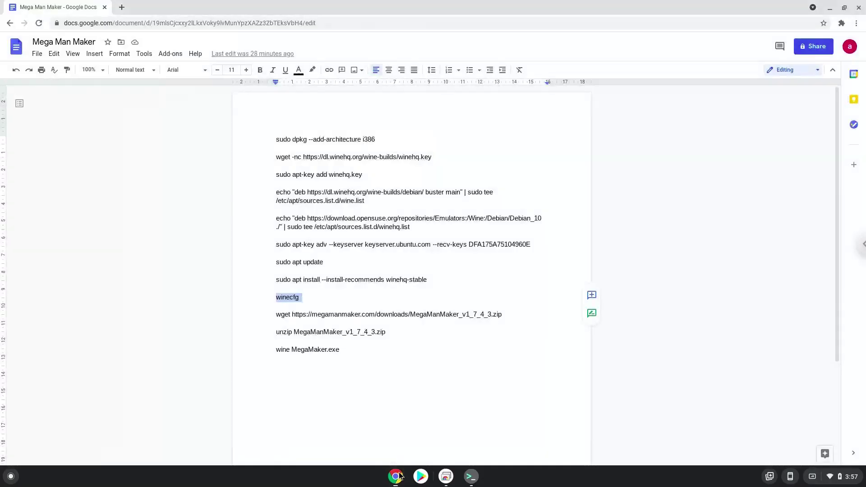
pyautogui.tripleClick(334, 314)
pyautogui.rightClick(334, 312)
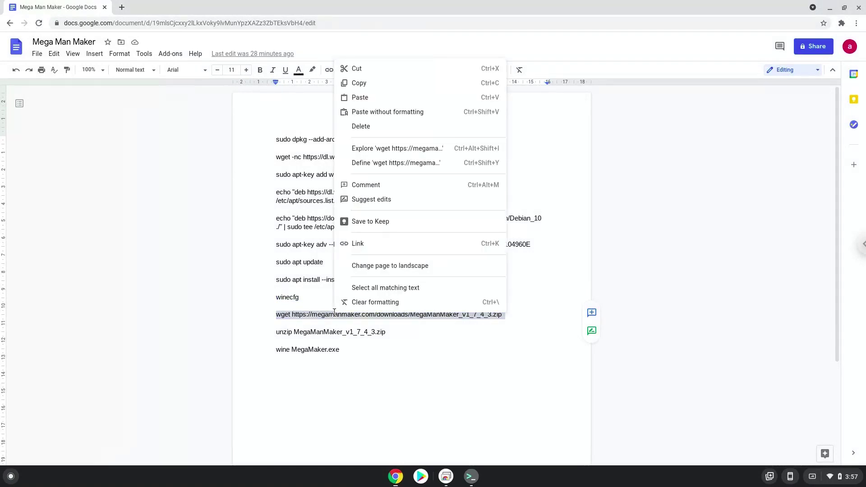
pyautogui.click(387, 88)
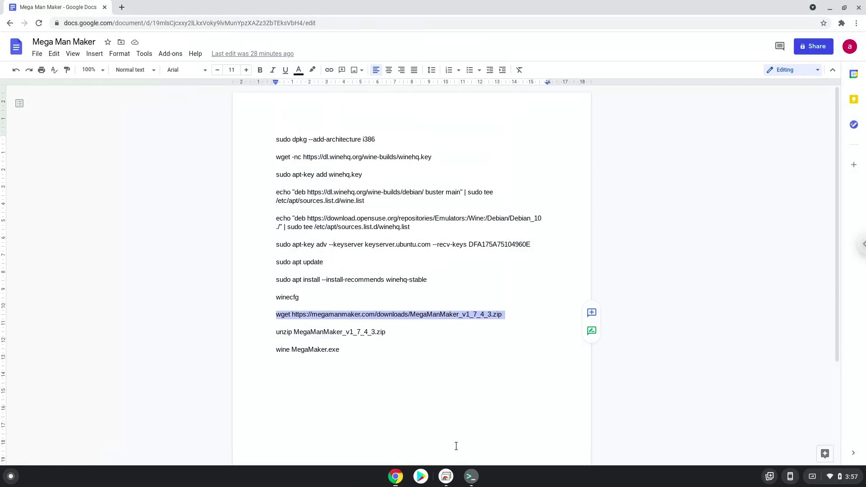
pyautogui.click(470, 477)
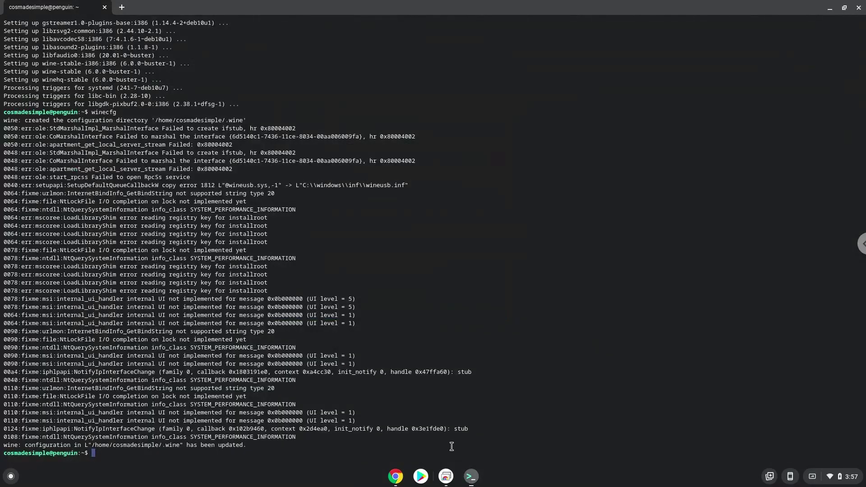
pyautogui.hotkey('ctrl', 'shift', 'v')
pyautogui.press('Return')
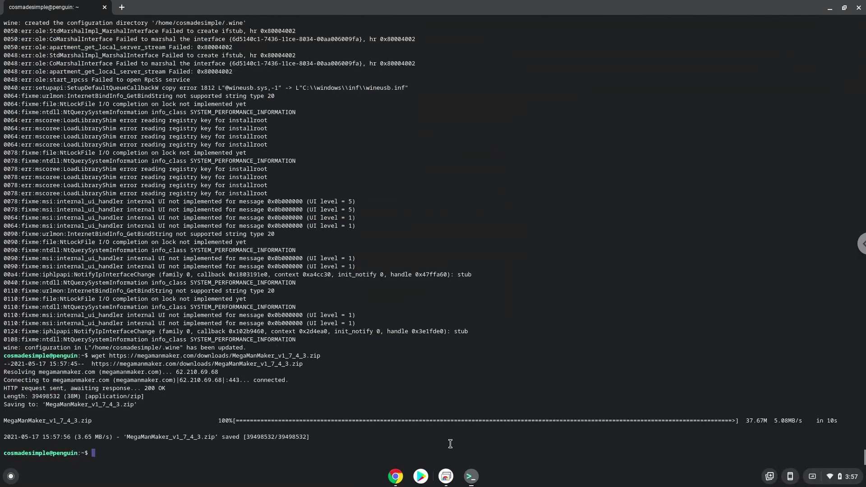
# Copy the unzip MegaManMaker_v1_7_4_3.zip line from the document and run it in the terminal.
pyautogui.click(390, 483)
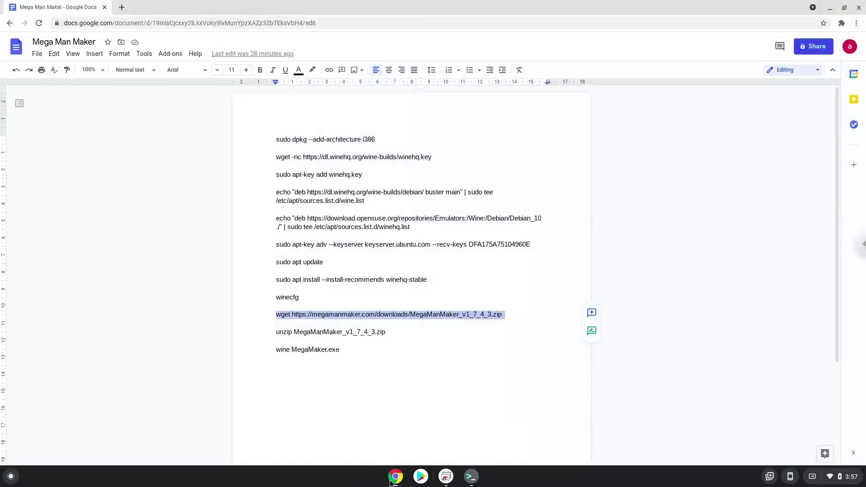
pyautogui.tripleClick(332, 332)
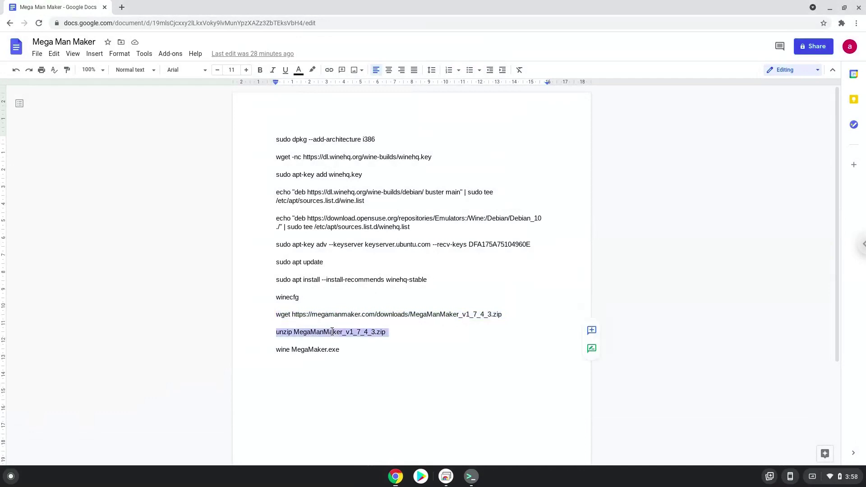
pyautogui.rightClick(332, 332)
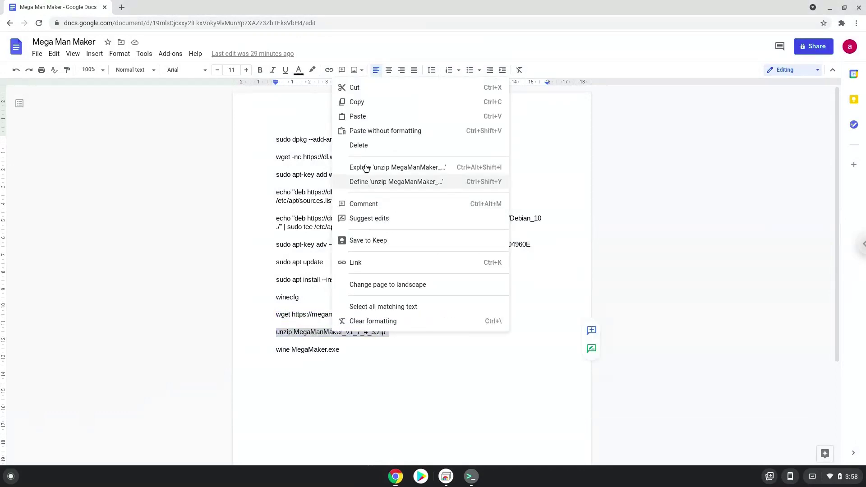
pyautogui.click(369, 108)
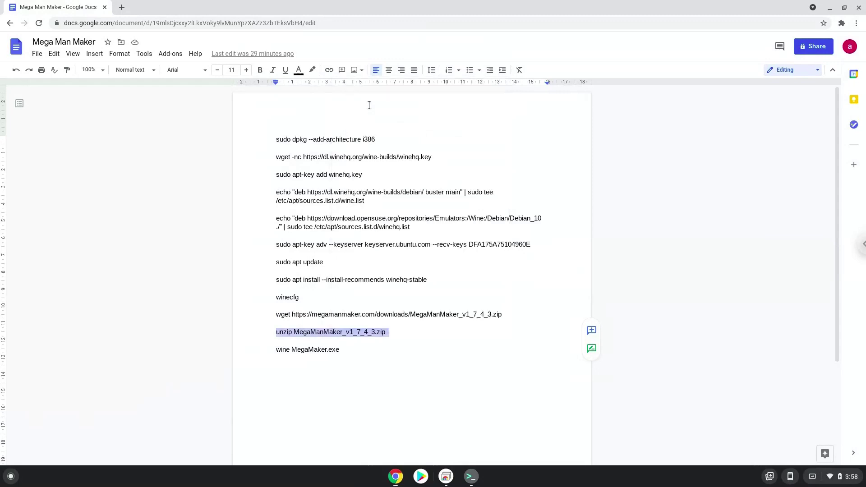
pyautogui.click(471, 477)
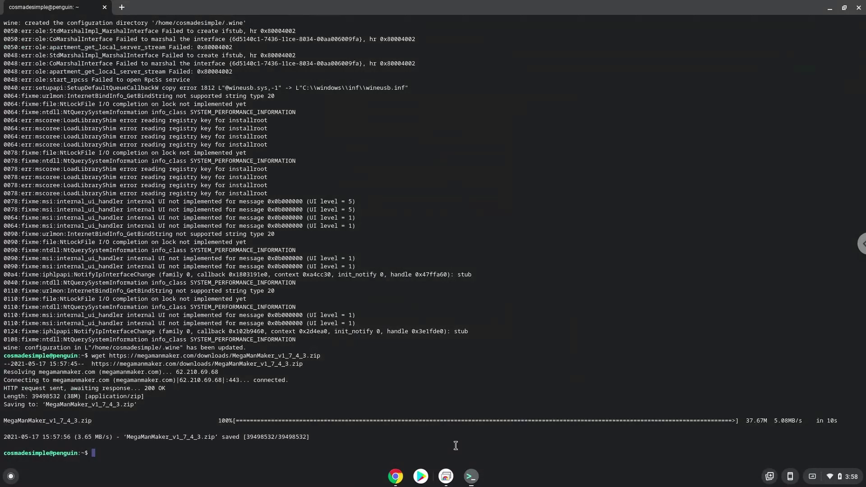
pyautogui.scroll(1, 455, 446)
pyautogui.hotkey('ctrl', 'shift', 'v')
pyautogui.press('Return')
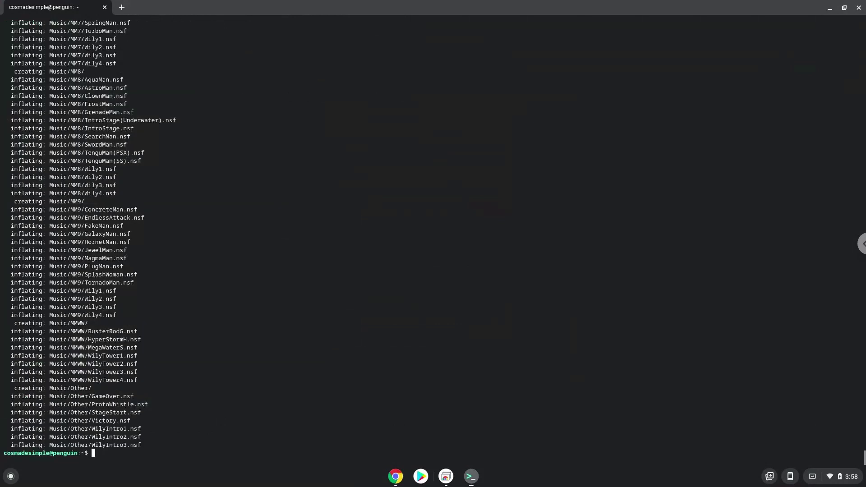